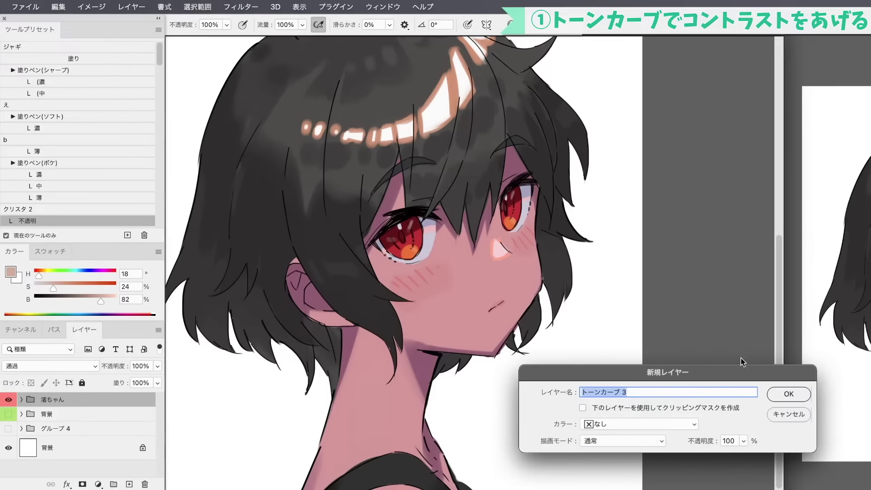
- Add a Curves adjustment layer above the character group and shape an S-curve from three points, with the shadow point at input 70, output 57
{"action": "left_click", "coordinate": [791, 401]}
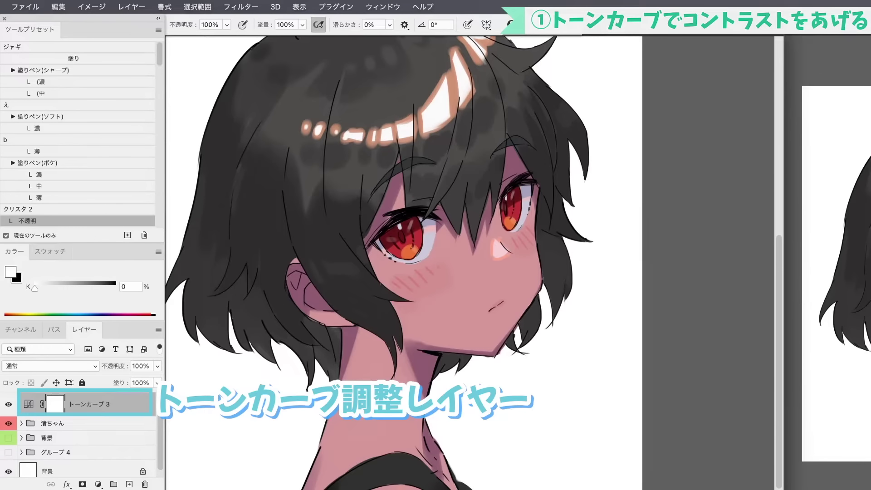
{"action": "left_click_drag", "start_coordinate": [561, 129], "coordinate": [689, 65]}
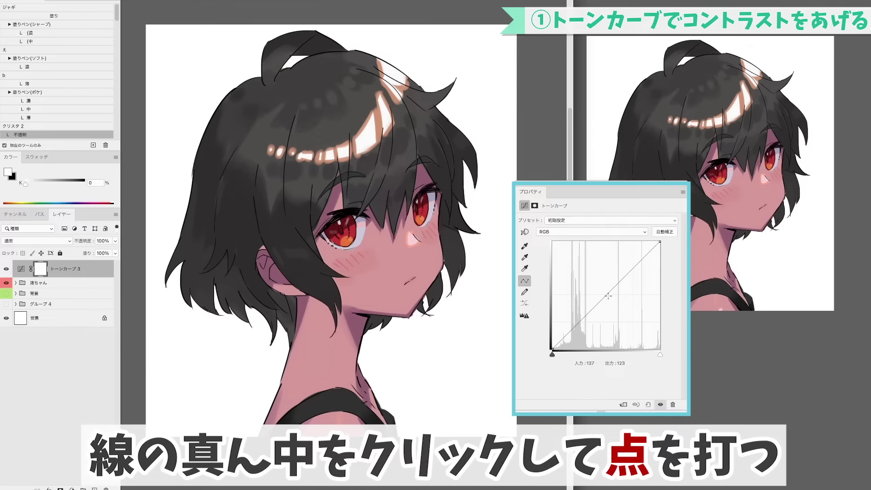
{"action": "left_click", "coordinate": [608, 295]}
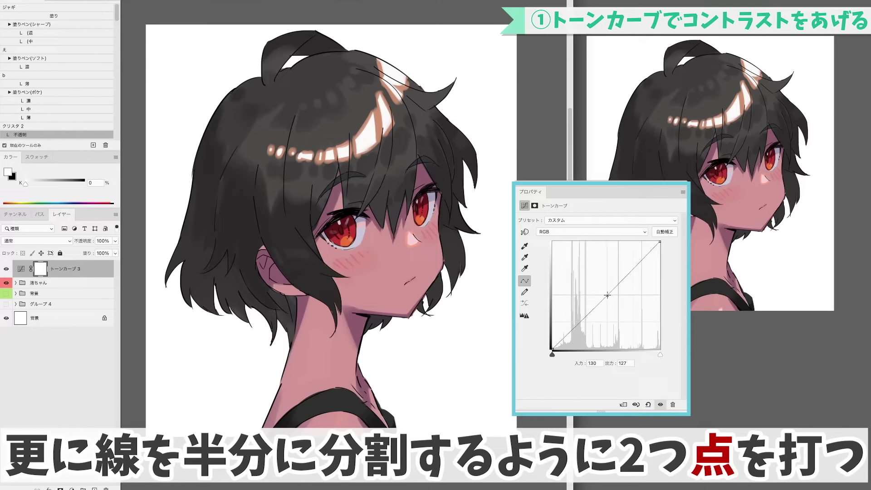
{"action": "left_click", "coordinate": [581, 320]}
{"action": "left_click", "coordinate": [636, 267]}
{"action": "left_click_drag", "start_coordinate": [635, 267], "coordinate": [634, 258]}
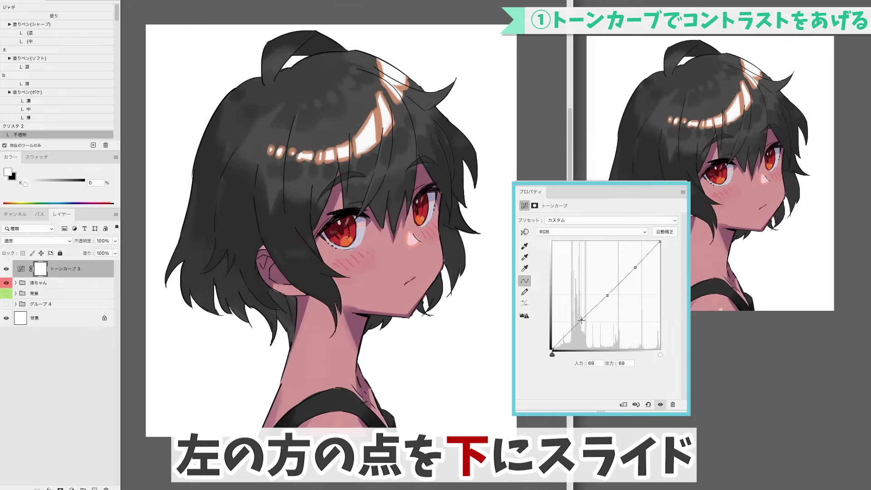
{"action": "left_click_drag", "start_coordinate": [582, 319], "coordinate": [582, 325]}
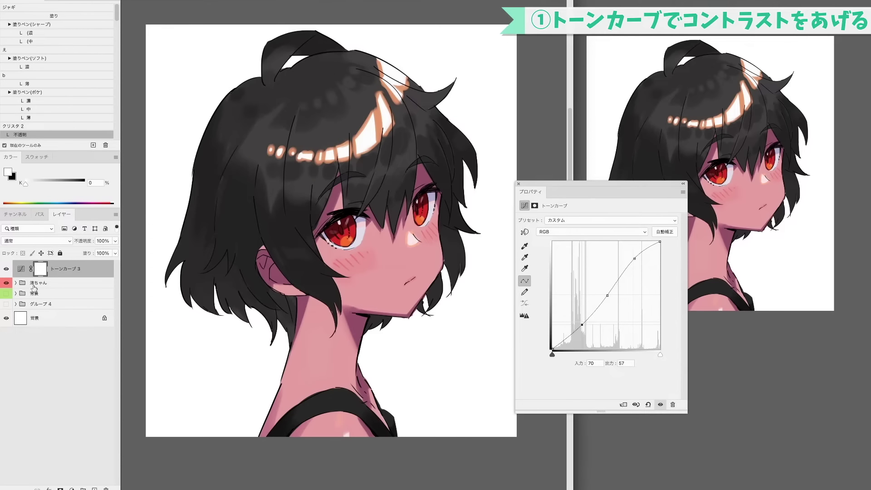
- Compare the illustration with and without the Curves adjustment, including a view with the interface panels hidden
{"action": "left_click", "coordinate": [660, 405]}
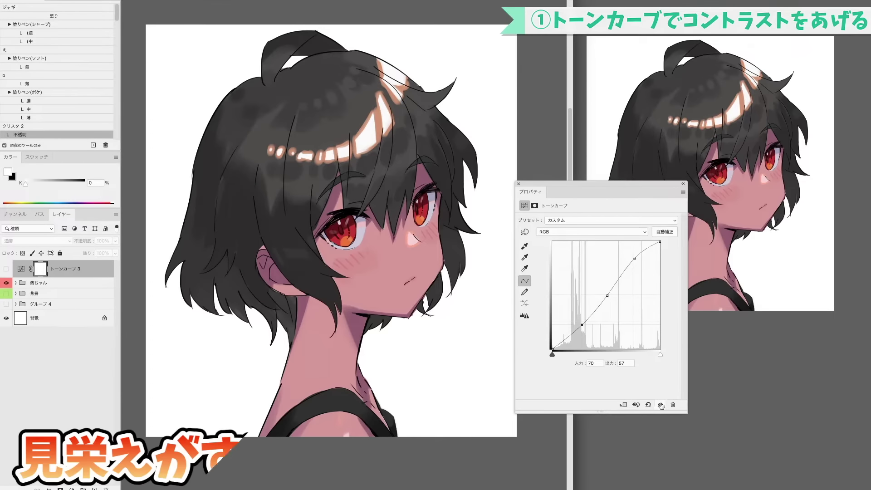
{"action": "left_click", "coordinate": [661, 405]}
{"action": "left_click", "coordinate": [661, 405]}
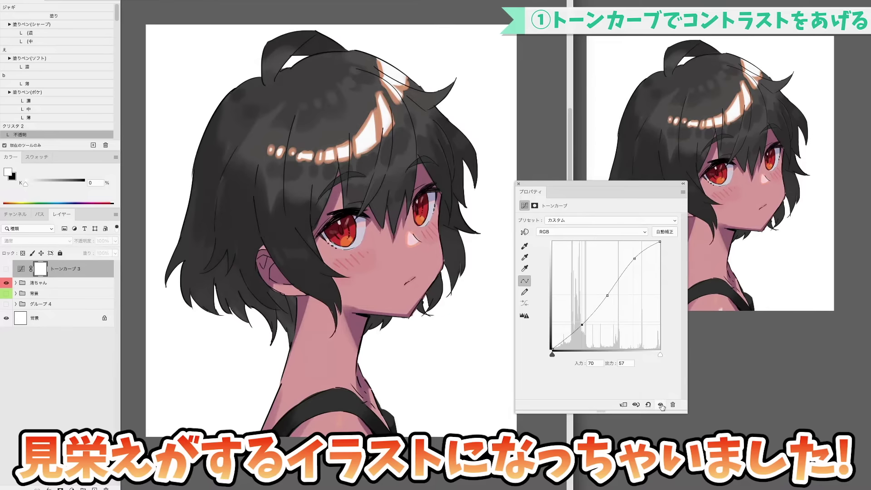
{"action": "left_click", "coordinate": [661, 405]}
{"action": "left_click", "coordinate": [660, 405]}
{"action": "left_click", "coordinate": [661, 405]}
{"action": "key", "text": "Tab"}
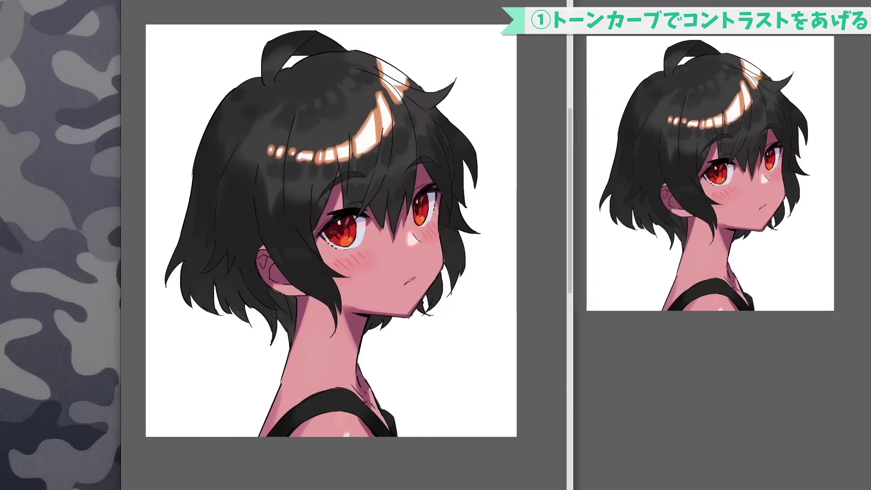
{"action": "key", "text": "Tab"}
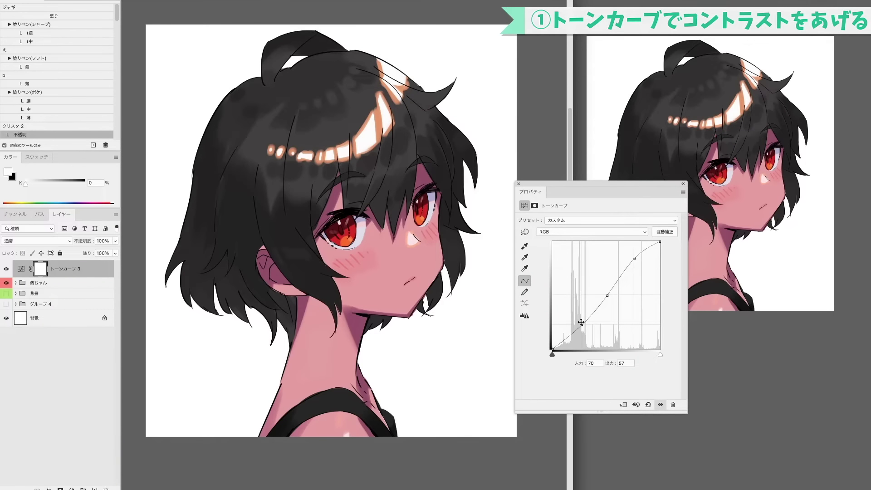
{"action": "left_click_drag", "start_coordinate": [581, 322], "coordinate": [583, 322]}
{"action": "left_click", "coordinate": [642, 250]}
{"action": "left_click_drag", "start_coordinate": [644, 276], "coordinate": [643, 270]}
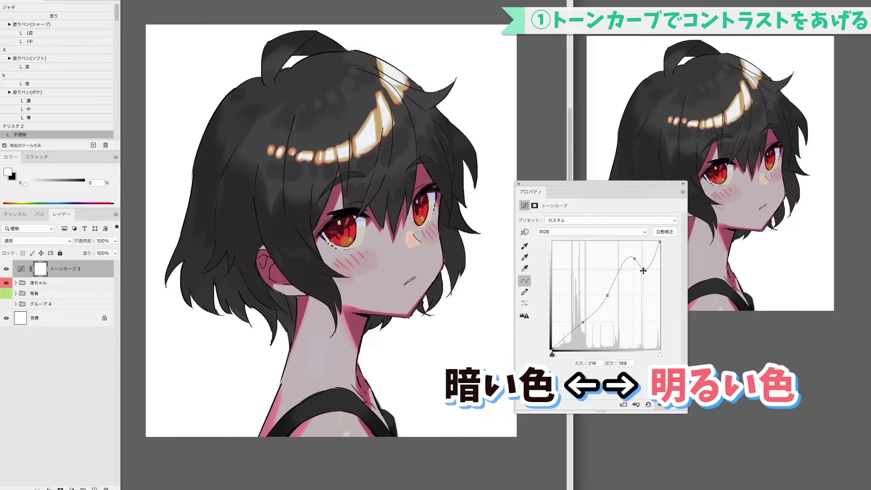
{"action": "key", "text": "Delete"}
- Refine the curve by easing the highlight point to input 195, output 209, and adding two darker-range points, one at input 98, output 97
{"action": "left_click_drag", "start_coordinate": [636, 259], "coordinate": [636, 262]}
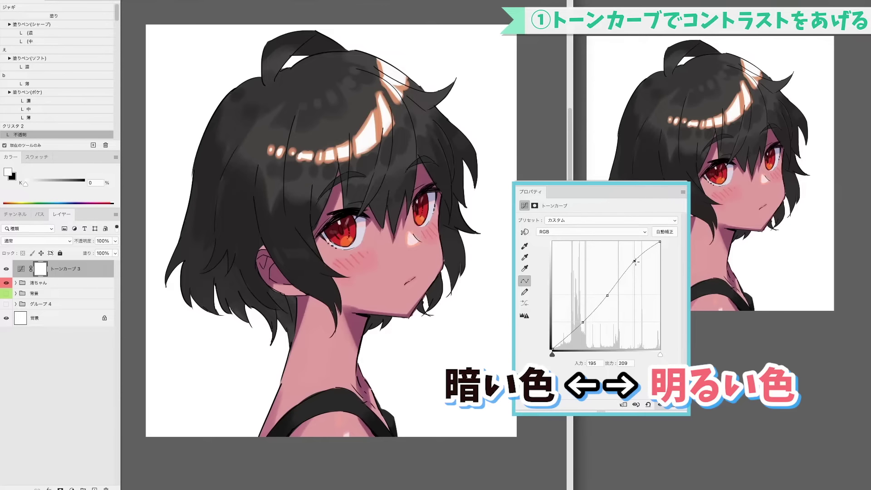
{"action": "left_click", "coordinate": [570, 335]}
{"action": "left_click", "coordinate": [593, 310]}
{"action": "left_click", "coordinate": [594, 311], "text": "ctrl"}
{"action": "left_click_drag", "start_coordinate": [594, 312], "coordinate": [594, 308]}
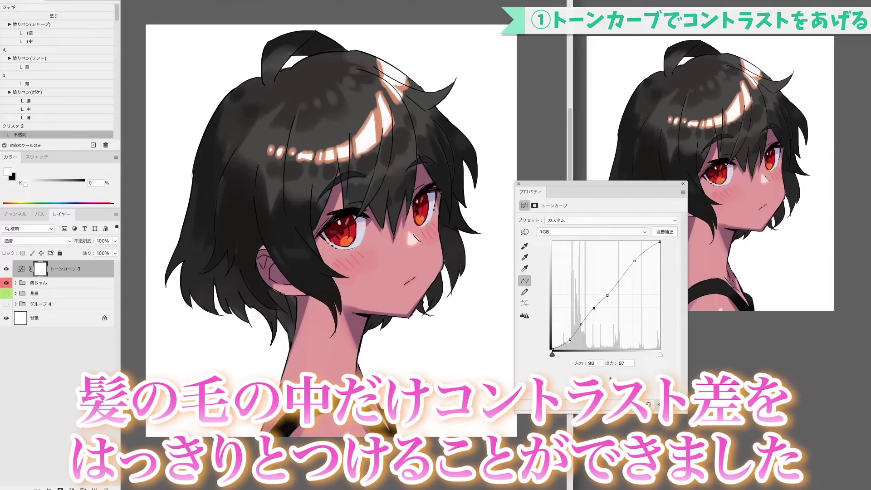
- Toggle the Curves adjustment off and on to check the added contrast within the hair
{"action": "left_click", "coordinate": [658, 404]}
{"action": "left_click", "coordinate": [658, 404]}
{"action": "left_click", "coordinate": [658, 404]}
{"action": "left_click", "coordinate": [659, 403]}
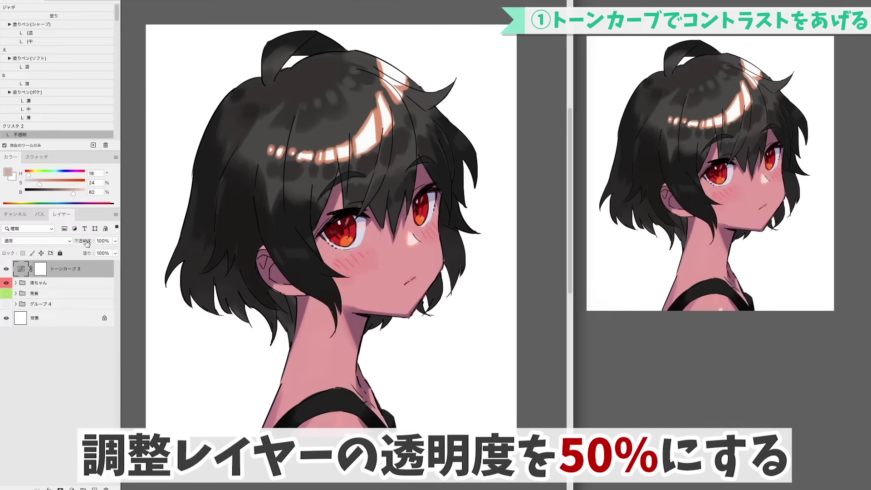
- Set the Curves layer's opacity to 50% and reopen its curve settings
{"action": "mouse_move", "coordinate": [88, 242]}
{"action": "left_mouse_down"}
{"action": "mouse_move", "coordinate": [67, 242]}
{"action": "mouse_move", "coordinate": [79, 245]}
{"action": "left_mouse_up"}
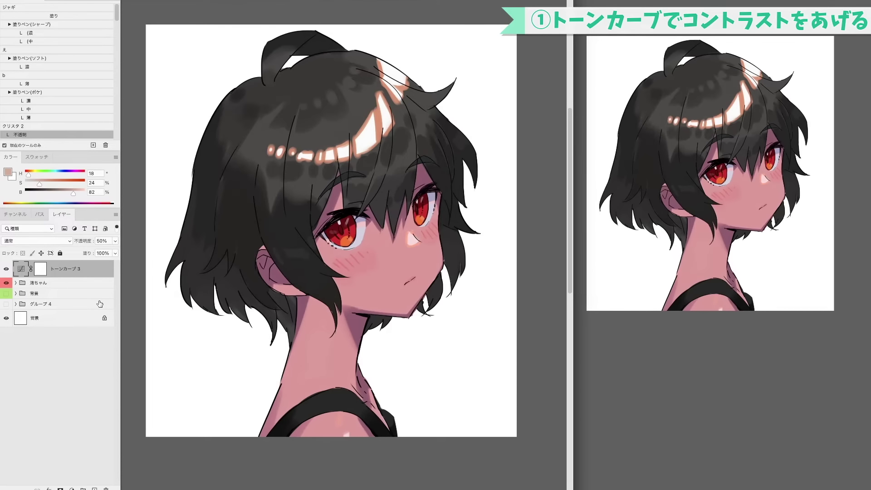
{"action": "double_click", "coordinate": [20, 269]}
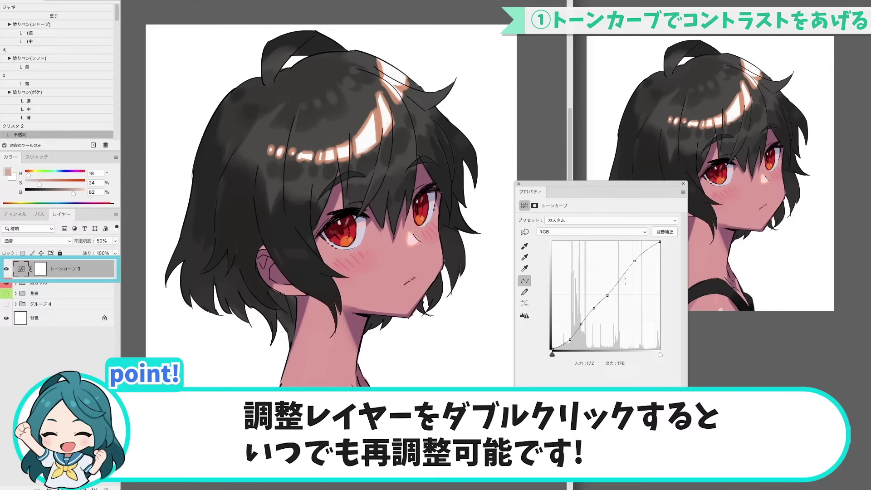
{"action": "left_click_drag", "start_coordinate": [634, 261], "coordinate": [634, 261]}
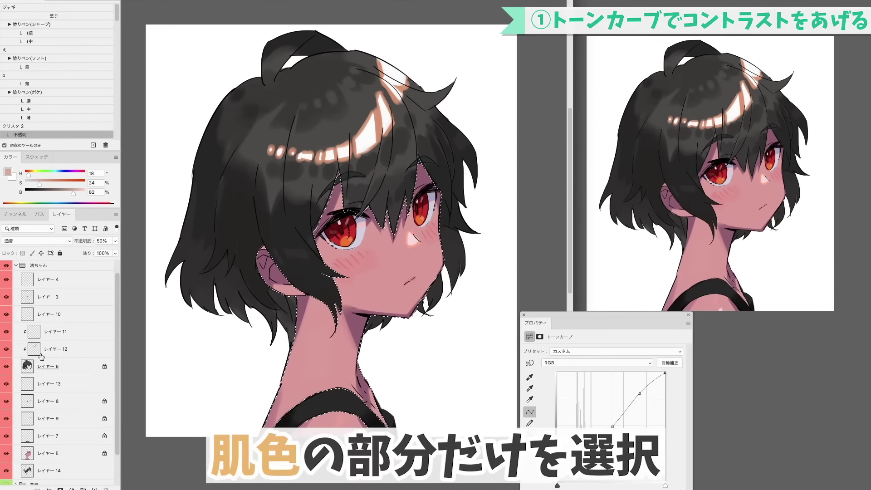
- Fill the selected skin area with black on the Curves layer's mask to exclude it from the adjustment, and clear the selection
{"action": "scroll", "coordinate": [116, 329], "scroll_direction": "up", "scroll_amount": 1}
{"action": "left_click", "coordinate": [40, 269]}
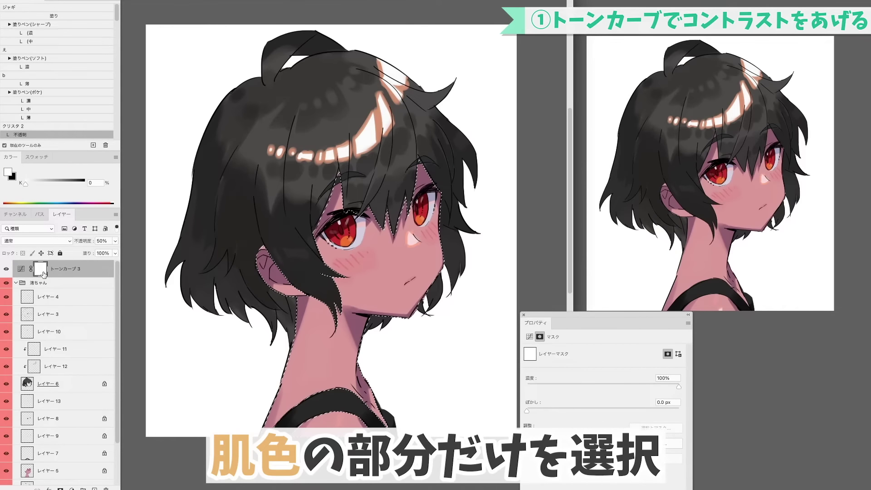
{"action": "left_click", "coordinate": [79, 184]}
{"action": "left_click", "coordinate": [83, 183]}
{"action": "key", "text": "alt+BackSpace"}
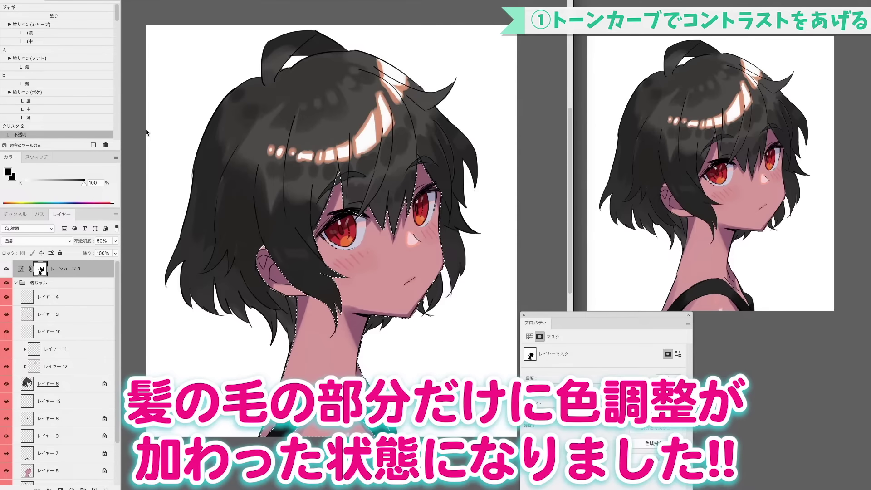
{"action": "key", "text": "ctrl+d"}
- Compare the hair with the masked Curves layer hidden and shown
{"action": "left_click", "coordinate": [6, 269]}
{"action": "left_click", "coordinate": [6, 269]}
{"action": "left_click", "coordinate": [6, 269]}
{"action": "left_click", "coordinate": [6, 269]}
{"action": "left_click", "coordinate": [6, 269]}
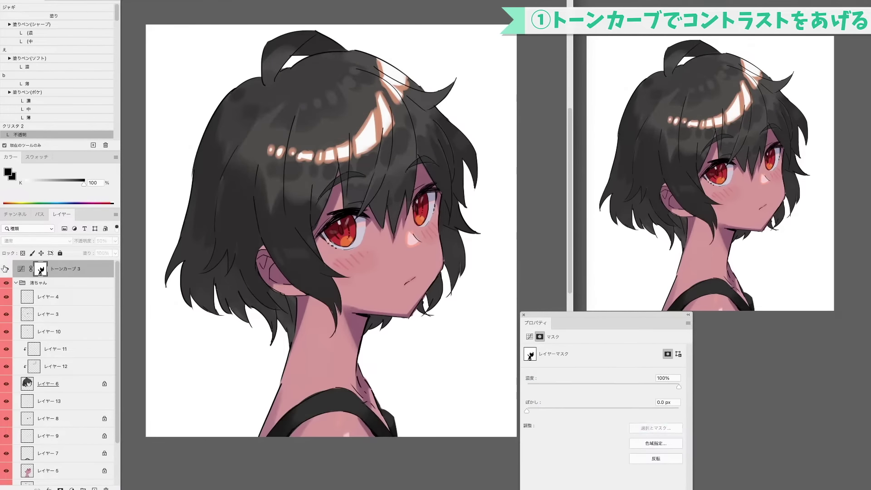
{"action": "left_click", "coordinate": [5, 269]}
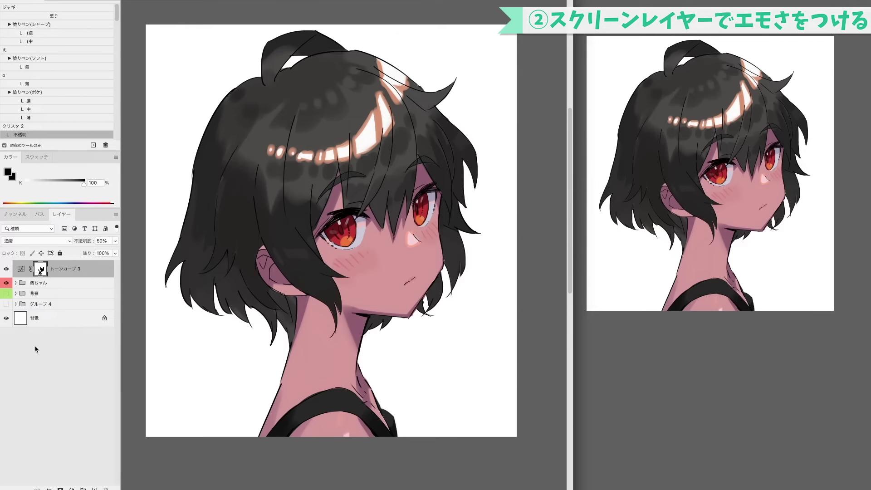
- Show the 背景 group and add a new topmost layer with its blend mode set to Screen (スクリーン)
{"action": "left_click", "coordinate": [6, 294]}
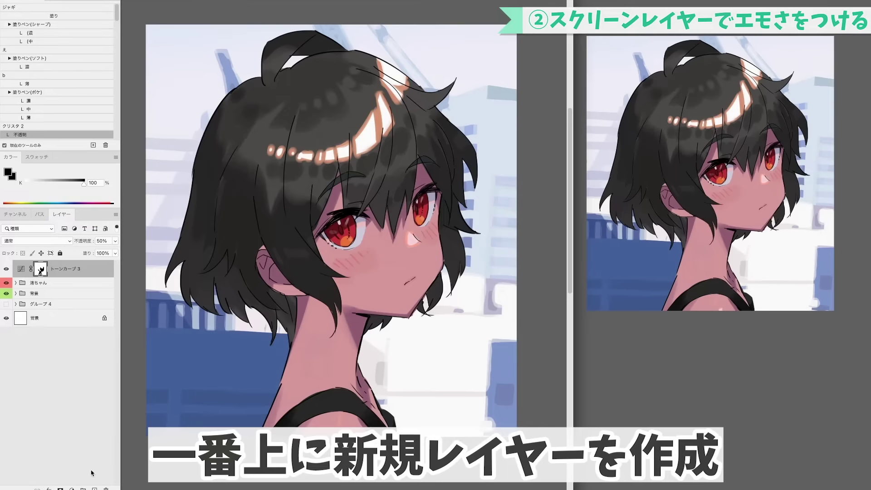
{"action": "left_click", "coordinate": [32, 240]}
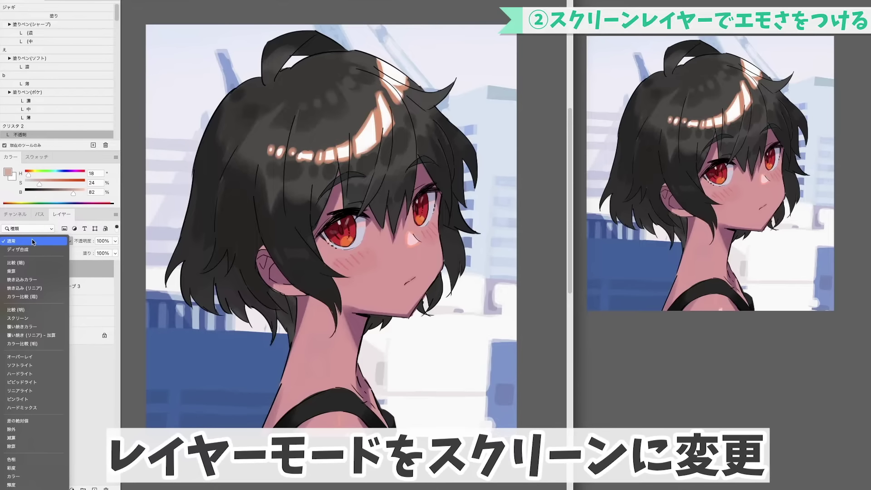
{"action": "left_click", "coordinate": [36, 319]}
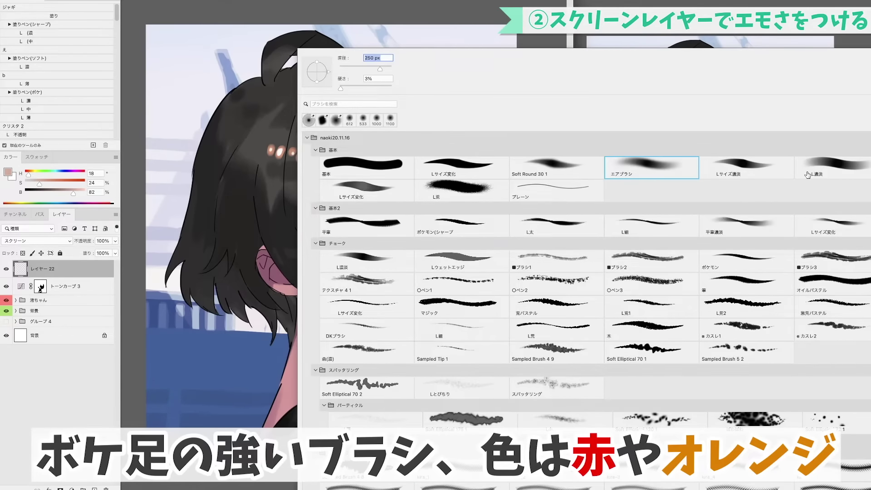
- Paint a magenta gradient (H 329, S 76, B 92) along the lower edge of the illustration with a soft-edged brush
{"action": "double_click", "coordinate": [808, 174]}
{"action": "mouse_move", "coordinate": [40, 184]}
{"action": "left_mouse_down"}
{"action": "mouse_move", "coordinate": [70, 184]}
{"action": "mouse_move", "coordinate": [79, 193]}
{"action": "left_mouse_up"}
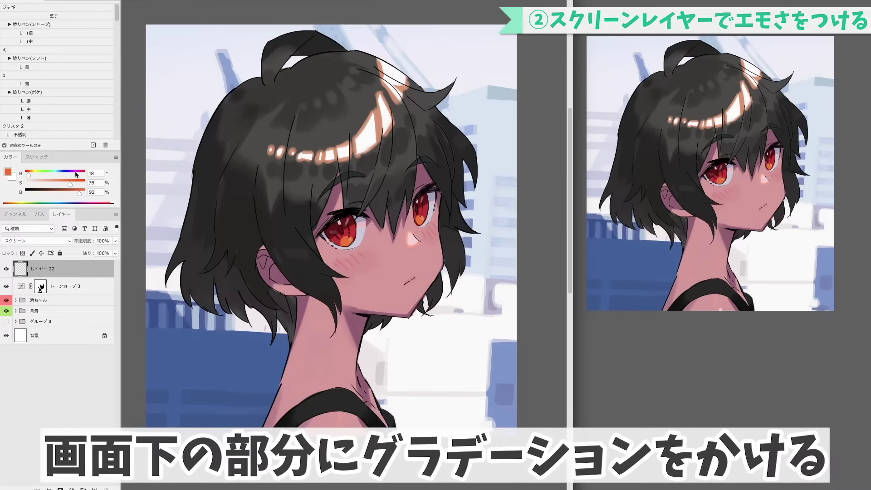
{"action": "left_click", "coordinate": [79, 173]}
{"action": "mouse_move", "coordinate": [154, 426]}
{"action": "left_mouse_down"}
{"action": "mouse_move", "coordinate": [168, 408]}
{"action": "mouse_move", "coordinate": [513, 413]}
{"action": "left_mouse_up"}
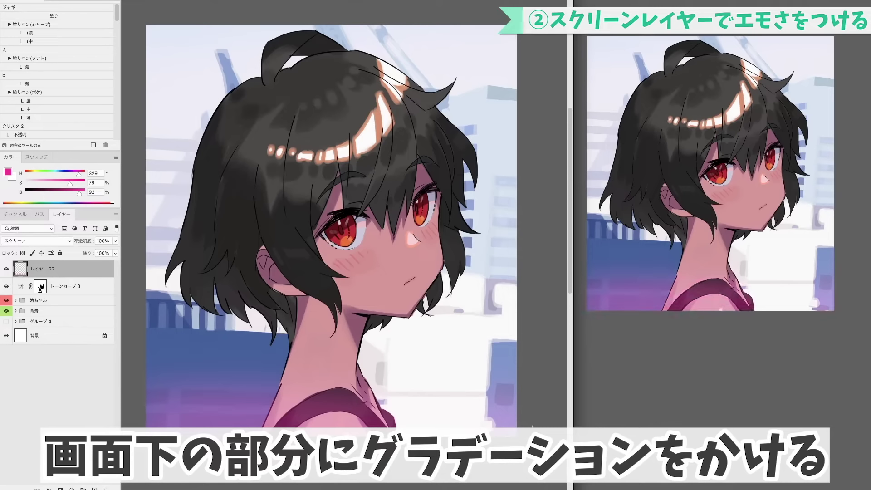
{"action": "mouse_move", "coordinate": [523, 457]}
{"action": "left_mouse_down"}
{"action": "mouse_move", "coordinate": [385, 454]}
{"action": "mouse_move", "coordinate": [251, 405]}
{"action": "left_mouse_up"}
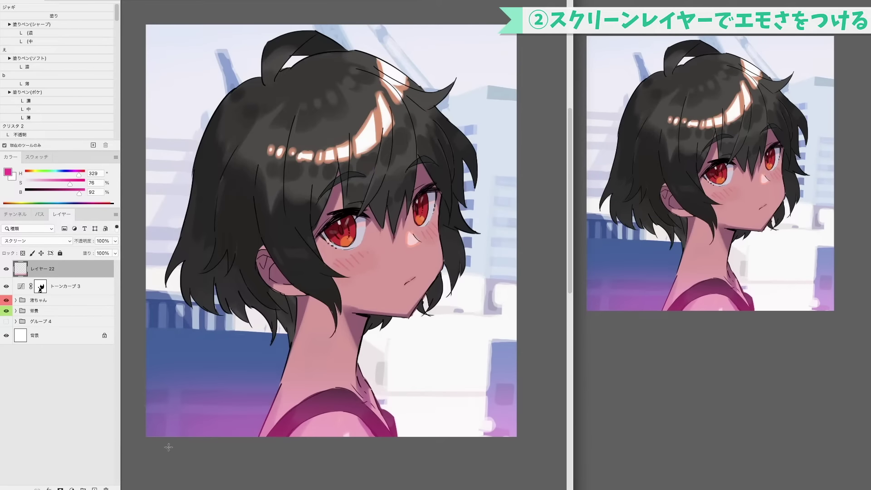
{"action": "left_click", "coordinate": [184, 408]}
{"action": "left_click_drag", "start_coordinate": [156, 382], "coordinate": [224, 371]}
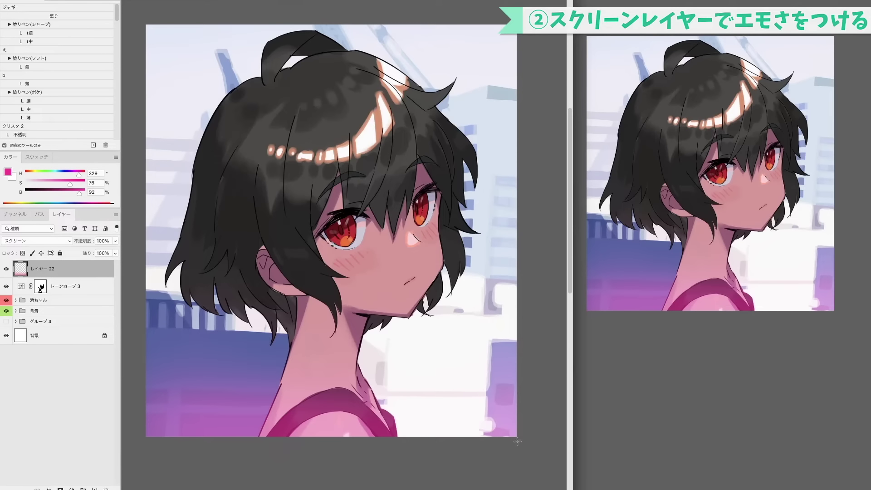
- Paint a soft blue gradient across the upper part of the illustration, deepening the colour to H 211, S 70, B 88
{"action": "left_click_drag", "start_coordinate": [79, 174], "coordinate": [60, 174]}
{"action": "left_click_drag", "start_coordinate": [189, 36], "coordinate": [523, 41]}
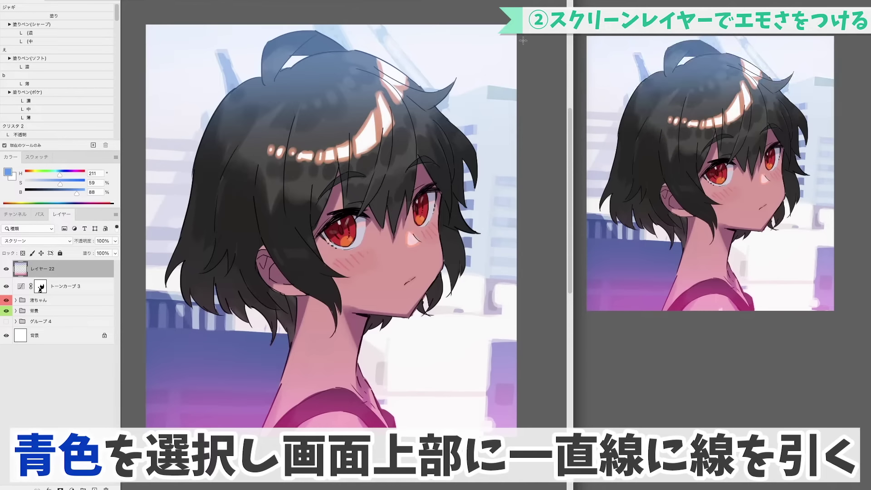
{"action": "key", "text": "ctrl+z"}
{"action": "mouse_move", "coordinate": [179, 82]}
{"action": "left_mouse_down"}
{"action": "mouse_move", "coordinate": [282, 92]}
{"action": "mouse_move", "coordinate": [495, 104]}
{"action": "left_mouse_up"}
{"action": "left_click_drag", "start_coordinate": [60, 184], "coordinate": [67, 183]}
{"action": "left_click_drag", "start_coordinate": [254, 64], "coordinate": [449, 29]}
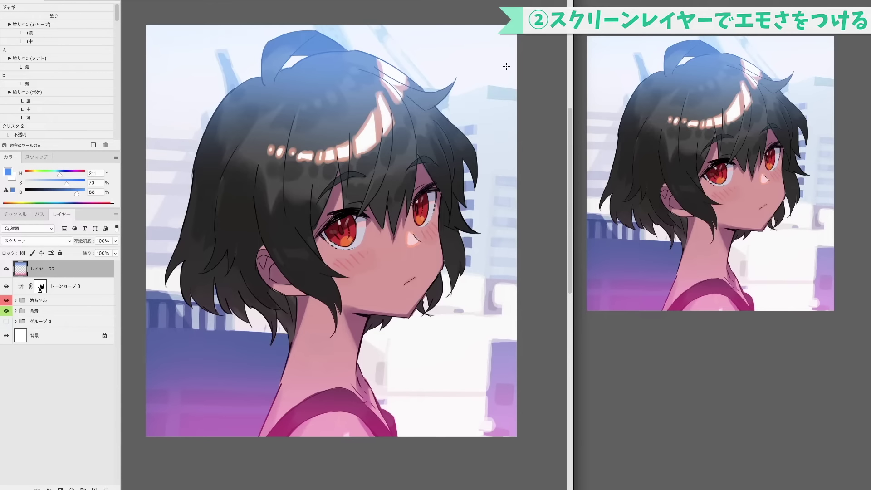
- Toggle the Screen gradient layers to compare the illustration's mood with and without them
{"action": "left_click", "coordinate": [6, 269]}
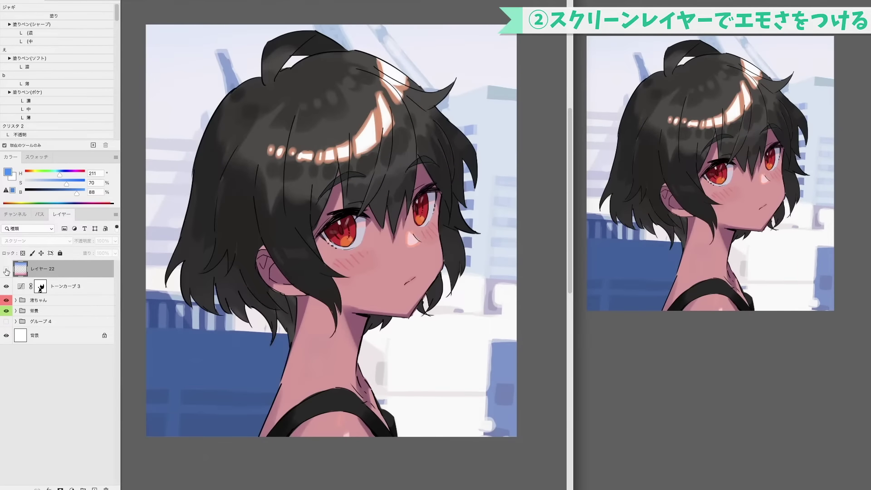
{"action": "left_click", "coordinate": [6, 270]}
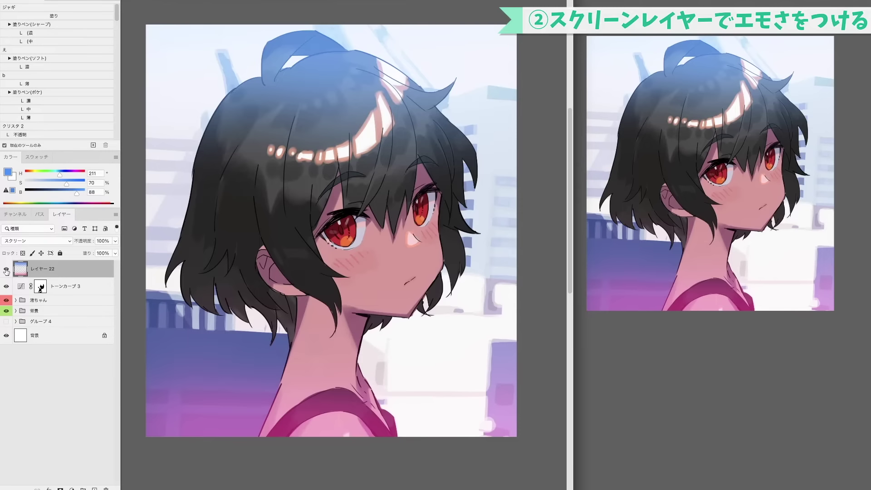
{"action": "left_click", "coordinate": [5, 270]}
{"action": "left_click", "coordinate": [6, 270]}
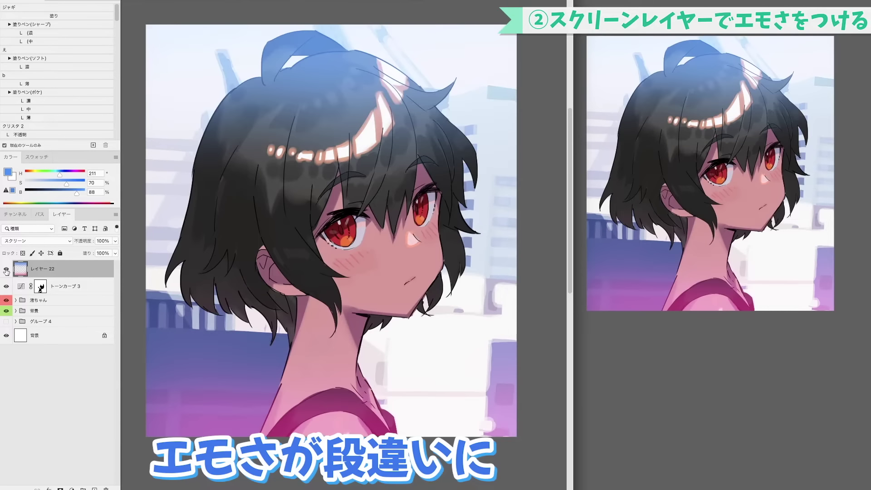
{"action": "left_click", "coordinate": [6, 270]}
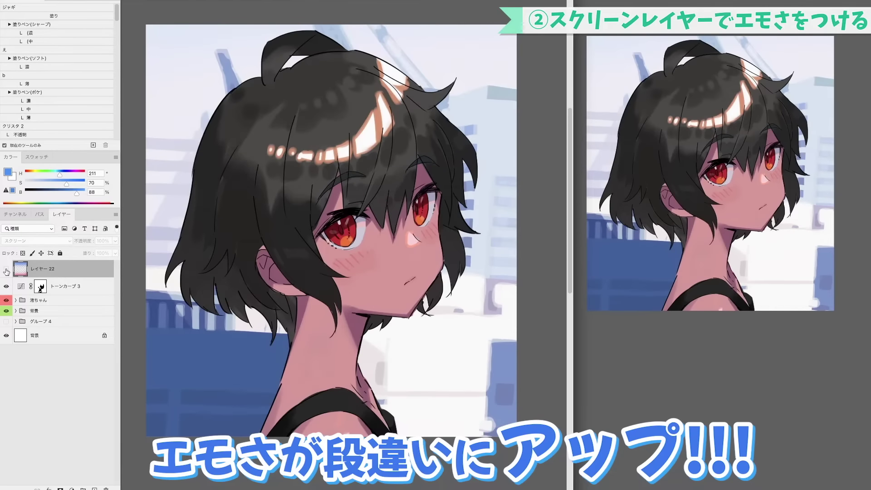
{"action": "left_click", "coordinate": [6, 270]}
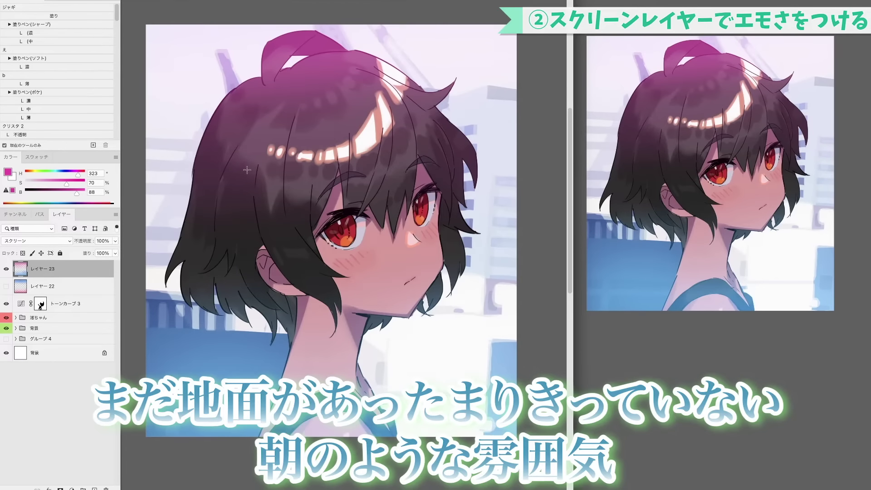
{"action": "left_click", "coordinate": [5, 270]}
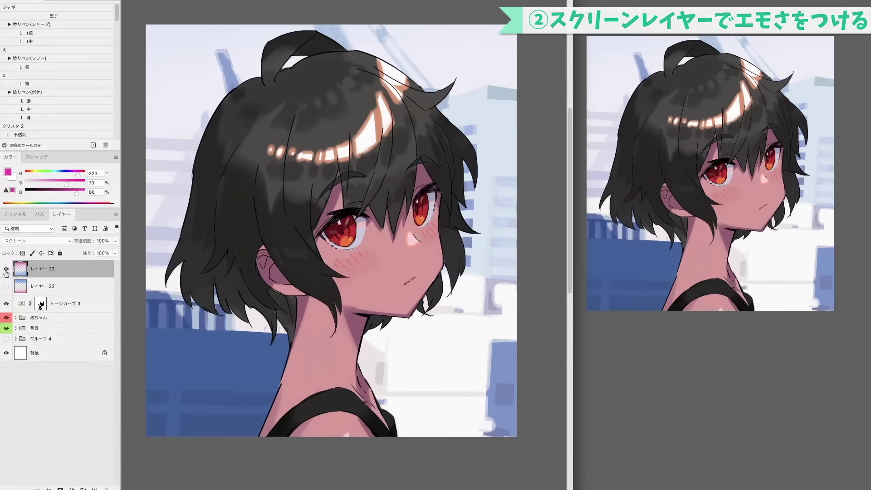
- Switch レイヤー 23 off and on repeatedly to compare the portrait with and without its magenta and blue tint
{"action": "left_click", "coordinate": [6, 270]}
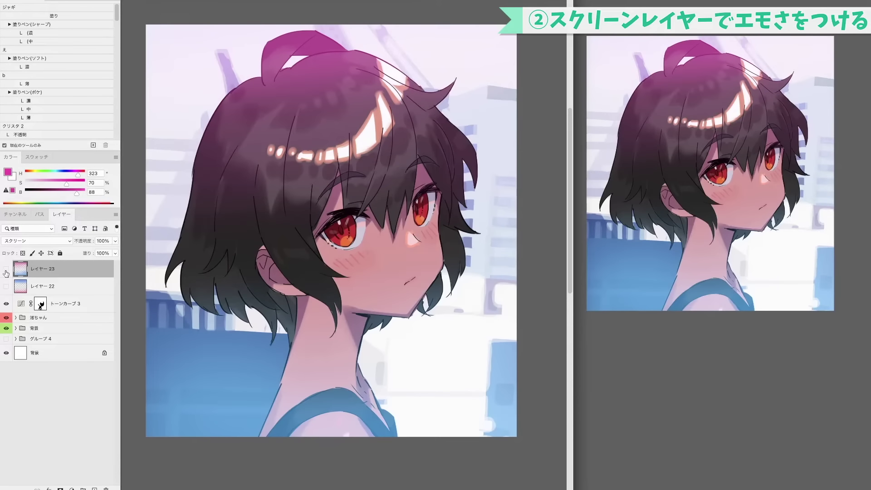
{"action": "left_click", "coordinate": [6, 271]}
{"action": "left_click", "coordinate": [6, 271]}
{"action": "left_click", "coordinate": [6, 271]}
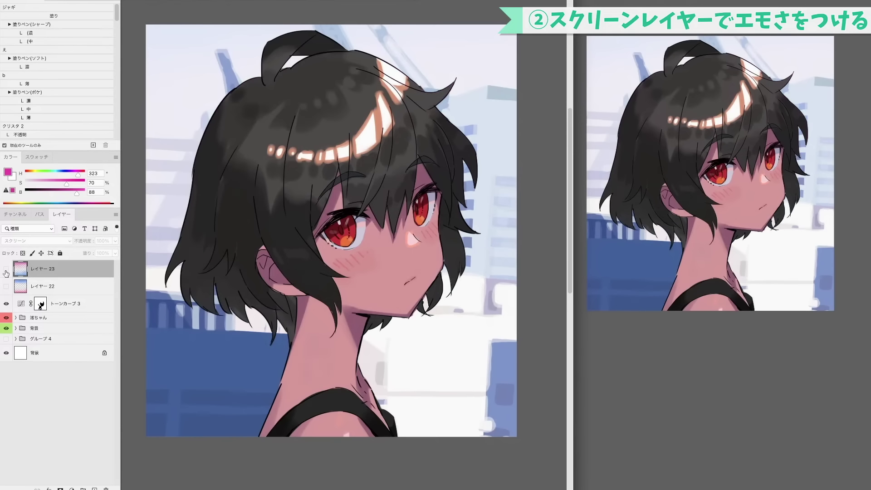
{"action": "left_click", "coordinate": [6, 271]}
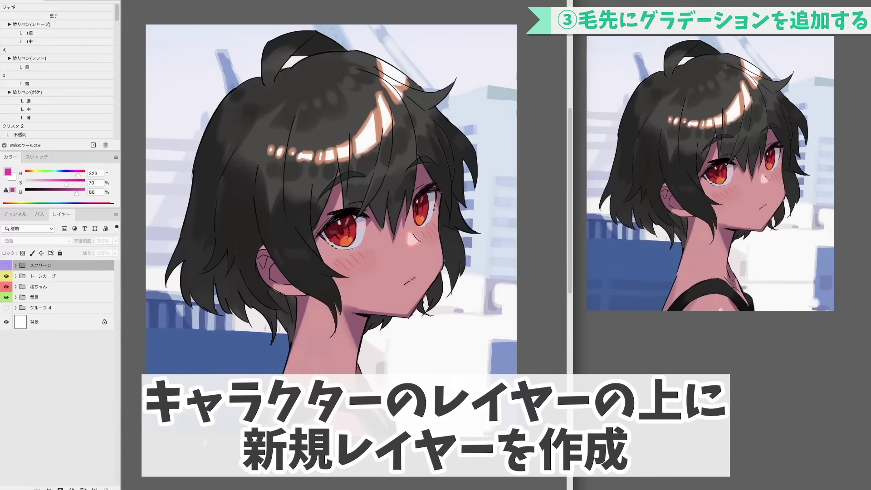
- Add a new layer above all groups for the hair-tip gradient and set its blend mode to Screen (スクリーン)
{"action": "key", "text": "ctrl+shift+alt+n"}
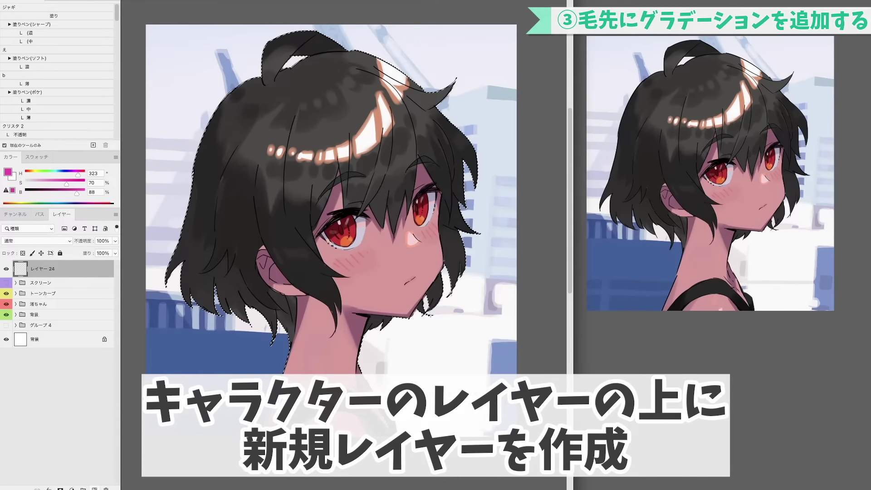
{"action": "left_click", "coordinate": [33, 240]}
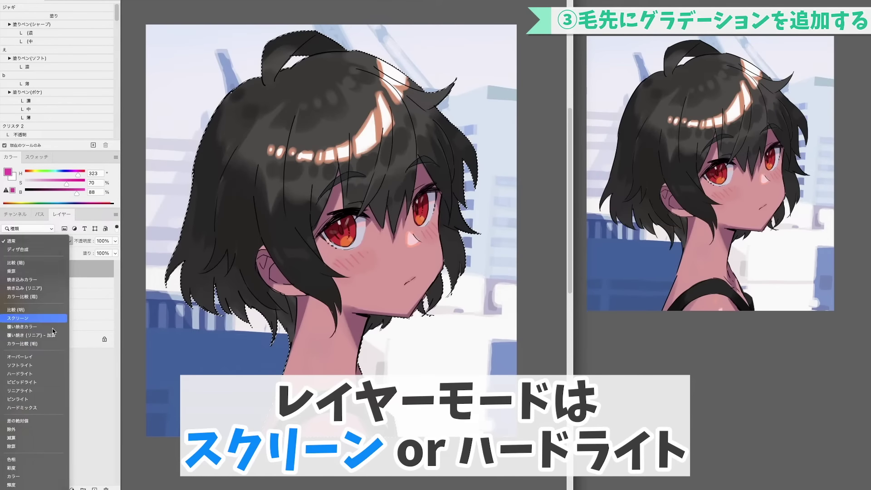
{"action": "left_click", "coordinate": [40, 319]}
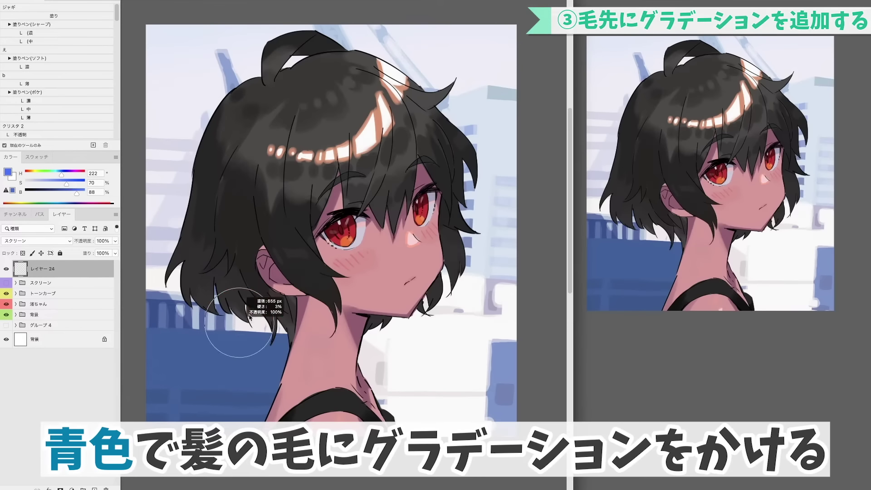
- Paint a soft dark-blue gradient (H 222, S 70, B 46) over the hair tips, outer hair edges and crown within the character selection
{"action": "mouse_move", "coordinate": [249, 316]}
{"action": "left_mouse_down"}
{"action": "mouse_move", "coordinate": [190, 272]}
{"action": "mouse_move", "coordinate": [213, 238]}
{"action": "mouse_move", "coordinate": [234, 299]}
{"action": "mouse_move", "coordinate": [214, 237]}
{"action": "mouse_move", "coordinate": [290, 332]}
{"action": "mouse_move", "coordinate": [449, 254]}
{"action": "mouse_move", "coordinate": [372, 317]}
{"action": "left_mouse_up"}
{"action": "left_click_drag", "start_coordinate": [195, 141], "coordinate": [200, 236]}
{"action": "left_click_drag", "start_coordinate": [214, 206], "coordinate": [227, 241]}
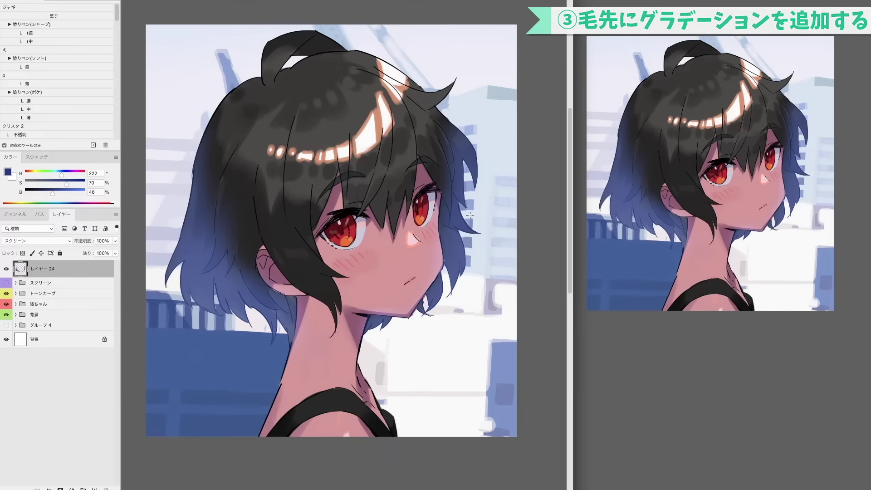
{"action": "left_click_drag", "start_coordinate": [444, 216], "coordinate": [444, 231]}
{"action": "left_click_drag", "start_coordinate": [290, 46], "coordinate": [363, 55]}
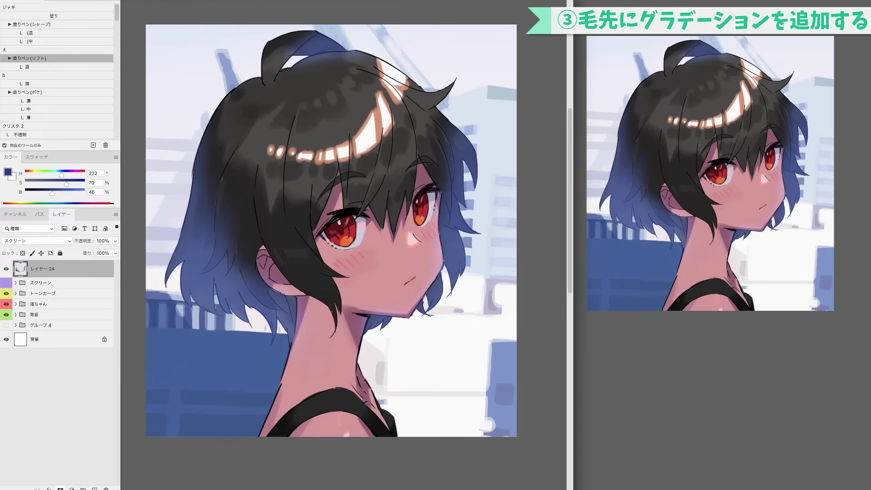
- Add a layer mask to the hair gradient layer and paint black on it to hide the blue on the front hair strands
{"action": "left_click", "coordinate": [61, 486]}
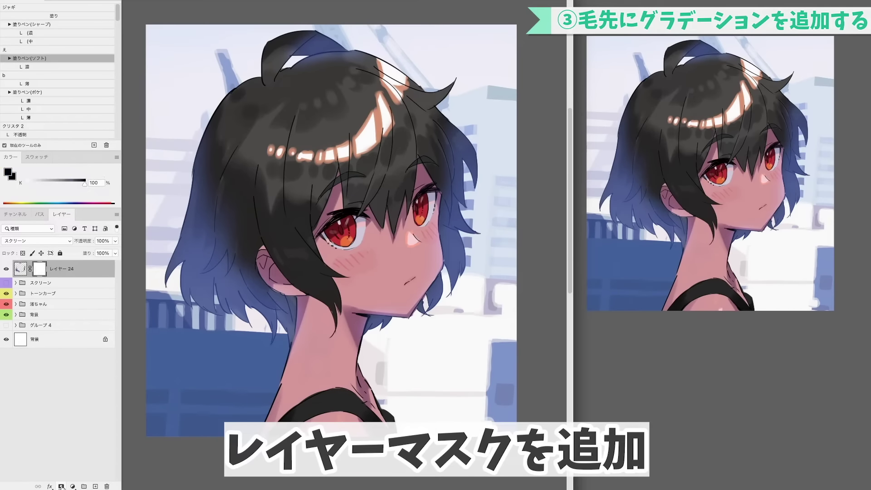
{"action": "mouse_move", "coordinate": [254, 272]}
{"action": "left_mouse_down"}
{"action": "mouse_move", "coordinate": [241, 249]}
{"action": "mouse_move", "coordinate": [279, 308]}
{"action": "left_mouse_up"}
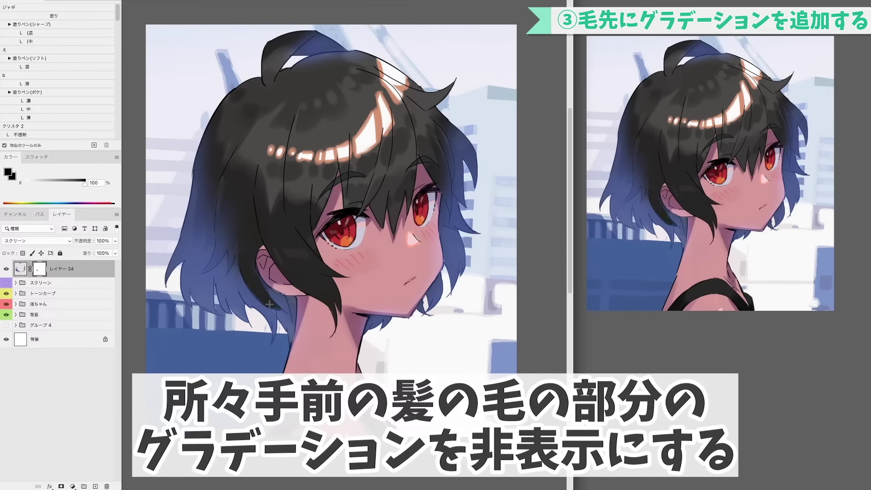
{"action": "left_click_drag", "start_coordinate": [225, 179], "coordinate": [220, 249]}
{"action": "mouse_move", "coordinate": [218, 209]}
{"action": "left_mouse_down"}
{"action": "mouse_move", "coordinate": [213, 265]}
{"action": "mouse_move", "coordinate": [204, 272]}
{"action": "mouse_move", "coordinate": [226, 246]}
{"action": "mouse_move", "coordinate": [233, 252]}
{"action": "left_mouse_up"}
{"action": "left_click_drag", "start_coordinate": [442, 179], "coordinate": [452, 216]}
{"action": "left_click_drag", "start_coordinate": [447, 139], "coordinate": [453, 183]}
{"action": "mouse_move", "coordinate": [294, 66]}
{"action": "left_mouse_down"}
{"action": "mouse_move", "coordinate": [349, 53]}
{"action": "mouse_move", "coordinate": [343, 66]}
{"action": "left_mouse_up"}
{"action": "left_click_drag", "start_coordinate": [318, 28], "coordinate": [292, 52]}
{"action": "left_click_drag", "start_coordinate": [308, 42], "coordinate": [281, 61]}
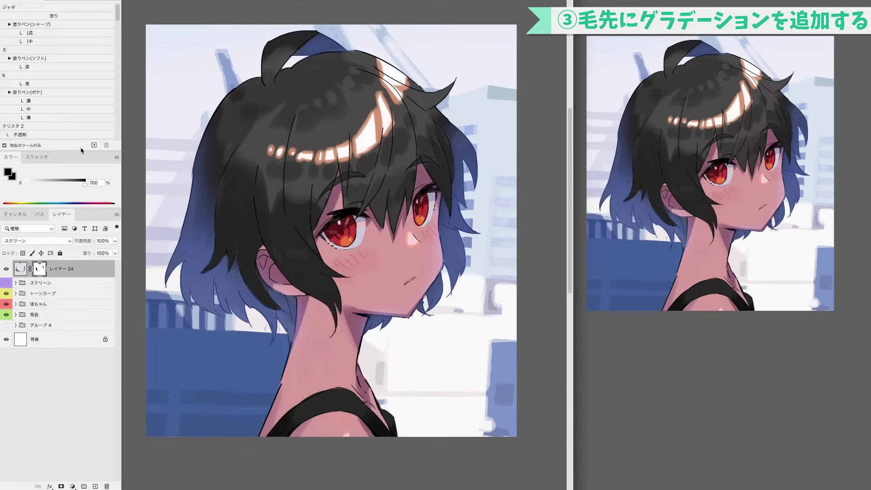
- Refine the mask with the エアブラシ brush in black, softly fading the blue on the nearer strands beside the ear and neck
{"action": "left_click", "coordinate": [32, 134]}
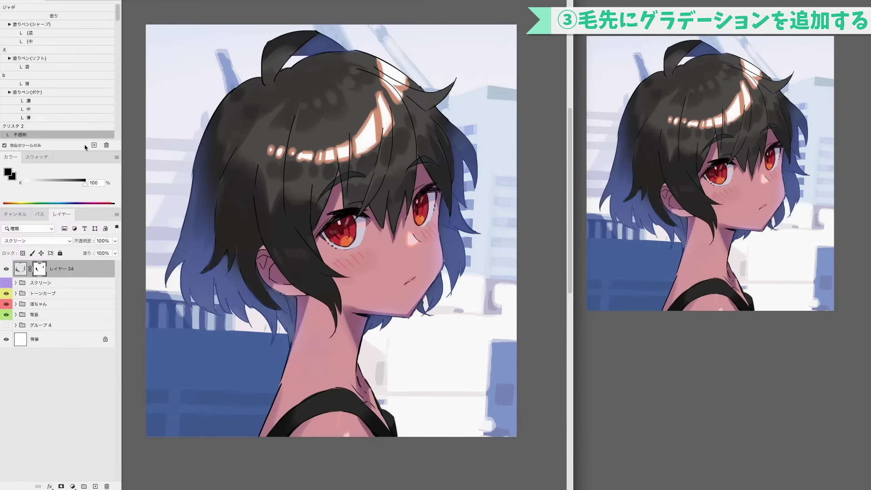
{"action": "right_click", "coordinate": [267, 206]}
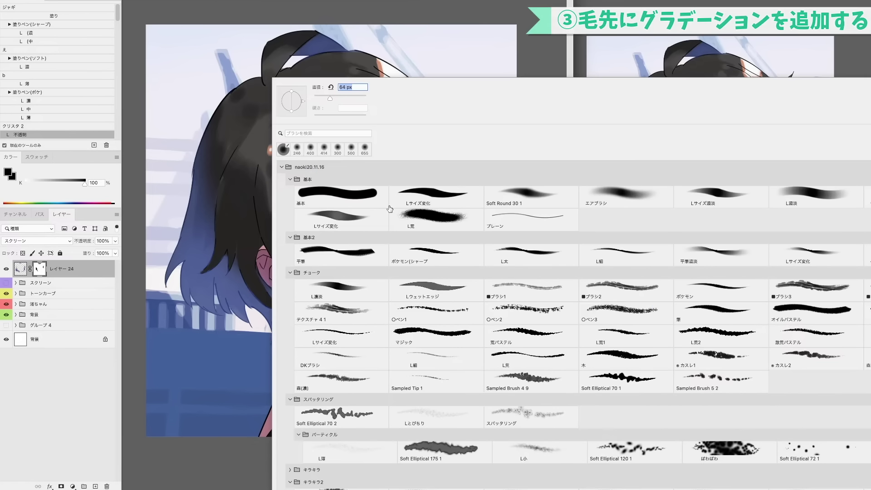
{"action": "left_click", "coordinate": [610, 198]}
{"action": "right_click", "coordinate": [215, 203], "text": "alt"}
{"action": "left_click_drag", "start_coordinate": [197, 153], "coordinate": [204, 265]}
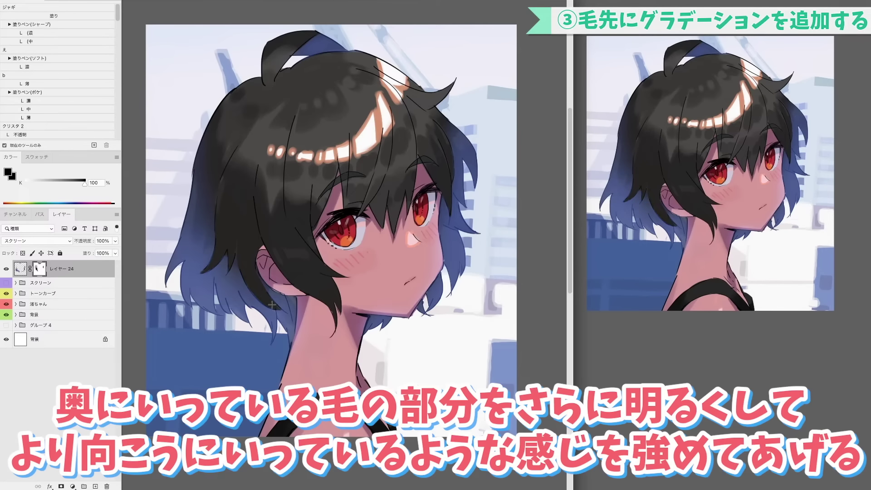
{"action": "left_click_drag", "start_coordinate": [261, 285], "coordinate": [254, 288]}
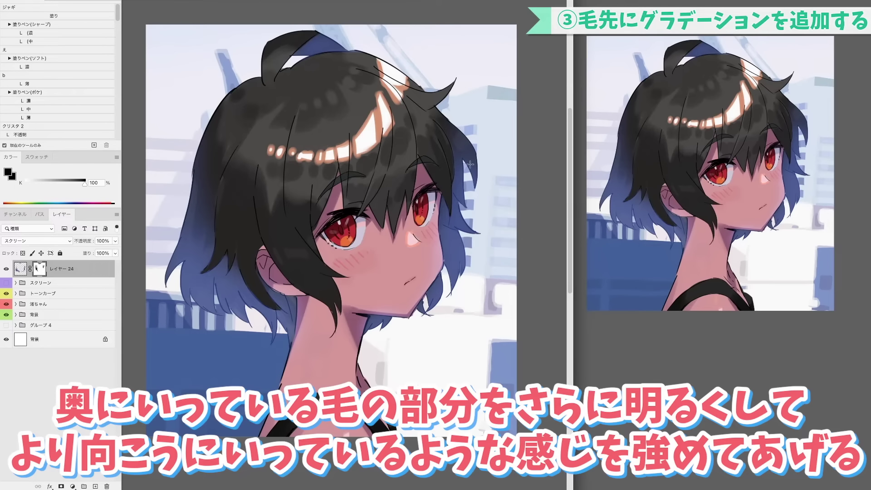
{"action": "left_click_drag", "start_coordinate": [277, 262], "coordinate": [247, 259]}
{"action": "left_click_drag", "start_coordinate": [338, 290], "coordinate": [343, 330]}
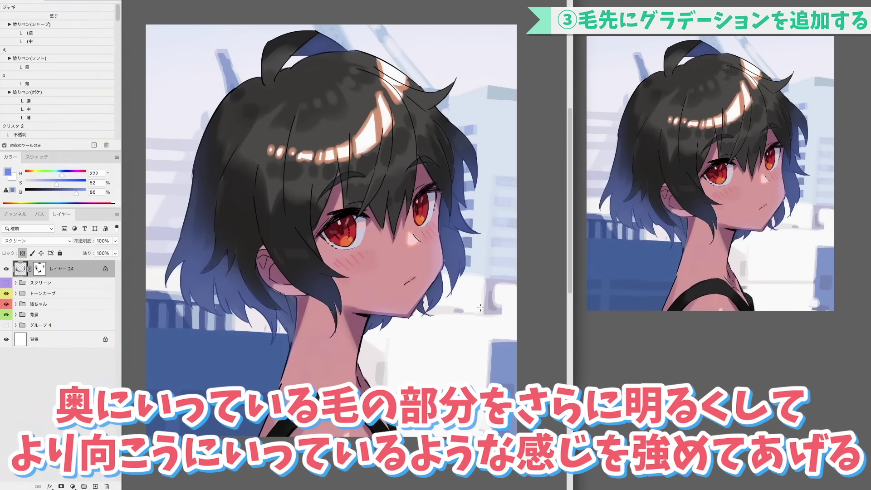
- Brighten the far-back hair tips with lighter blue (H 222, S 52, B 86) on the transparency-locked gradient layer, and reselect its mask
{"action": "left_click_drag", "start_coordinate": [451, 200], "coordinate": [447, 268]}
{"action": "left_click_drag", "start_coordinate": [279, 294], "coordinate": [281, 341]}
{"action": "mouse_move", "coordinate": [445, 254]}
{"action": "left_mouse_down"}
{"action": "mouse_move", "coordinate": [456, 208]}
{"action": "mouse_move", "coordinate": [423, 294]}
{"action": "left_mouse_up"}
{"action": "key", "text": "ctrl+backslash"}
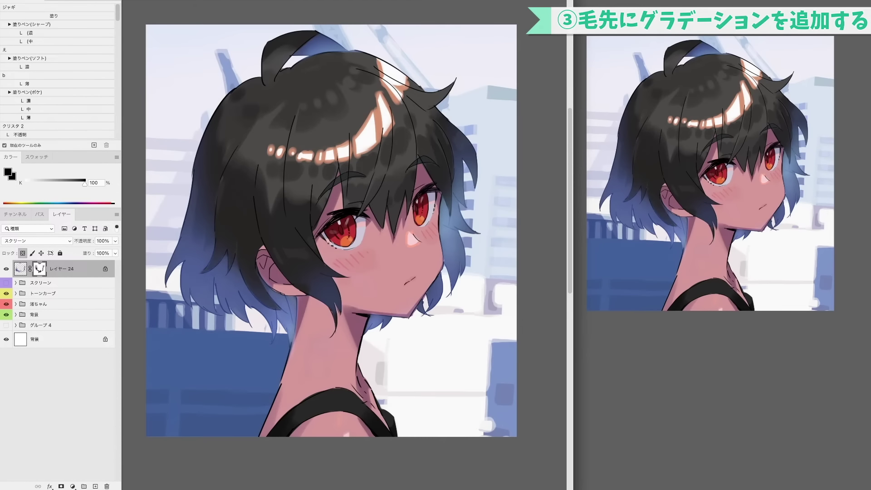
- Toggle the hair-tip gradient layer's visibility to compare the hair with and without the blue tips
{"action": "left_click", "coordinate": [6, 268]}
{"action": "left_click", "coordinate": [7, 268]}
{"action": "left_click", "coordinate": [6, 268]}
{"action": "left_click", "coordinate": [7, 269]}
{"action": "left_click", "coordinate": [7, 268]}
{"action": "left_click", "coordinate": [6, 268]}
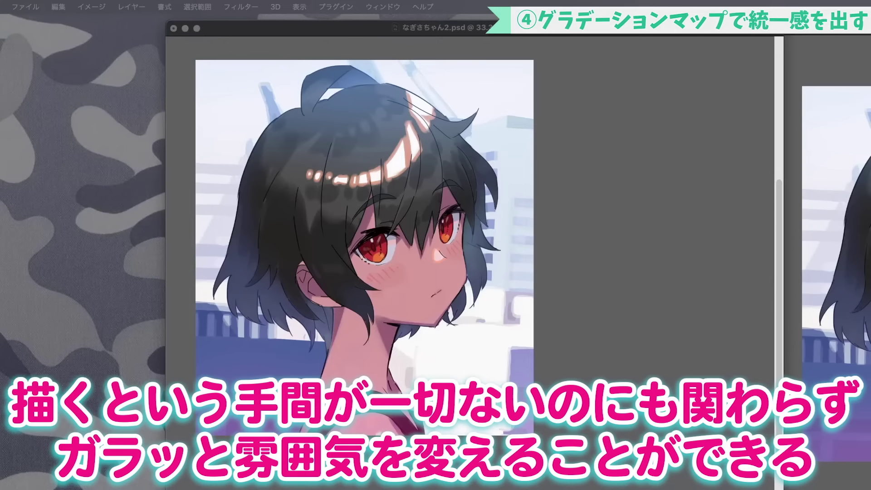
- Add a Gradient Map (グラデーションマップ) adjustment layer above the 毛先 group and apply the black-to-blue-to-cream preset gradient
{"action": "left_click", "coordinate": [595, 60]}
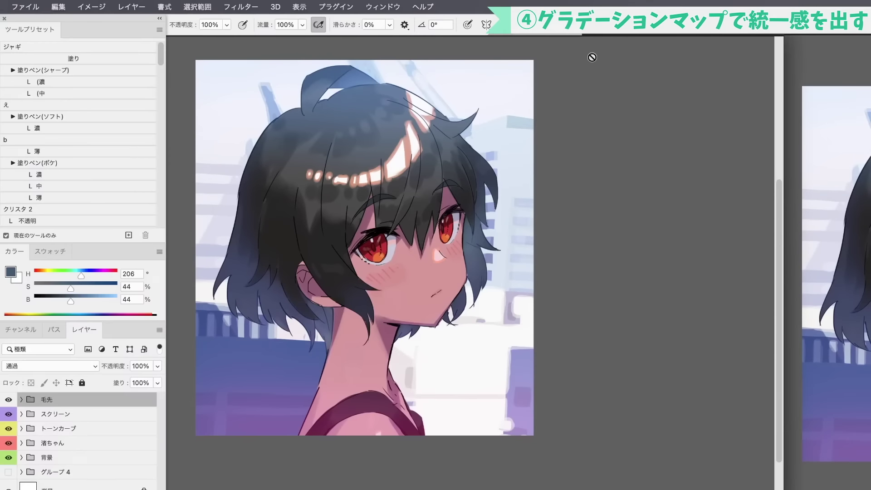
{"action": "left_click", "coordinate": [135, 8]}
{"action": "mouse_move", "coordinate": [223, 159]}
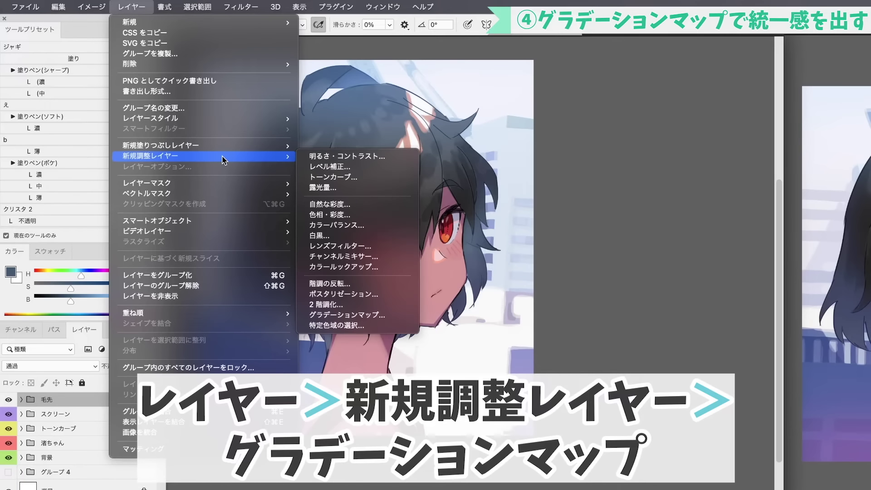
{"action": "left_click", "coordinate": [352, 315]}
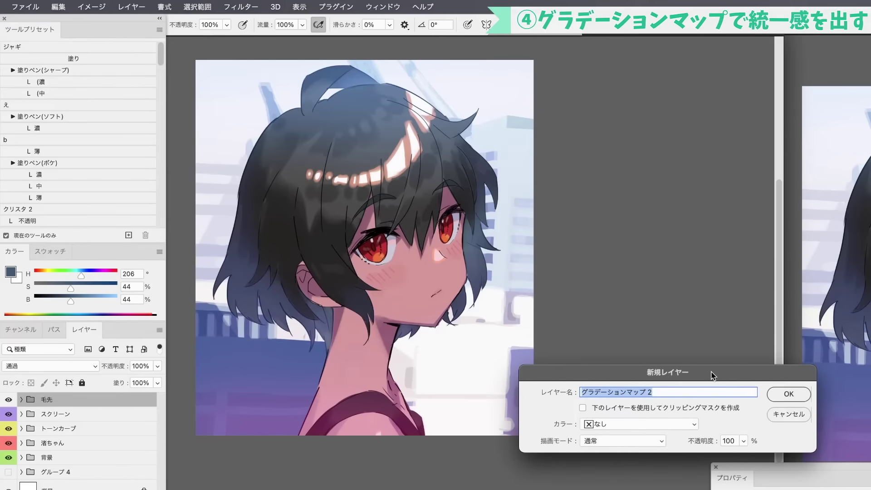
{"action": "left_click_drag", "start_coordinate": [712, 375], "coordinate": [721, 137]}
{"action": "left_click_drag", "start_coordinate": [815, 472], "coordinate": [634, 215]}
{"action": "left_click", "coordinate": [797, 156]}
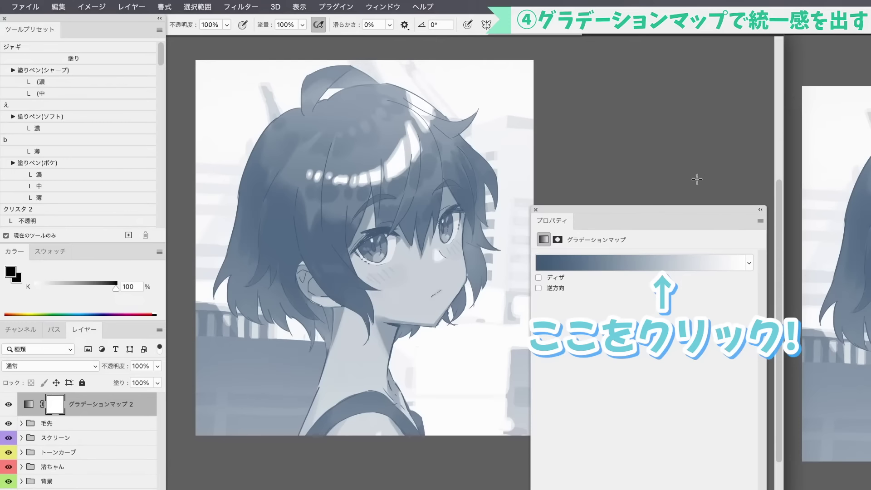
{"action": "left_click", "coordinate": [599, 266]}
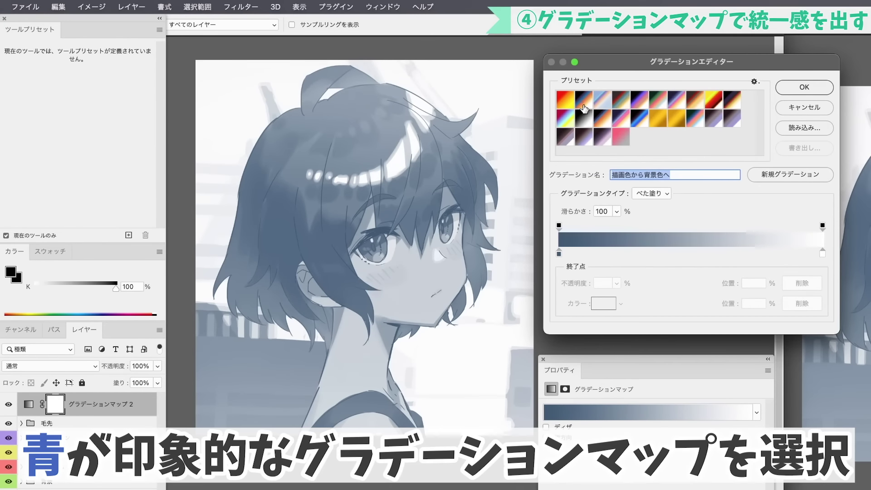
{"action": "left_click", "coordinate": [641, 118]}
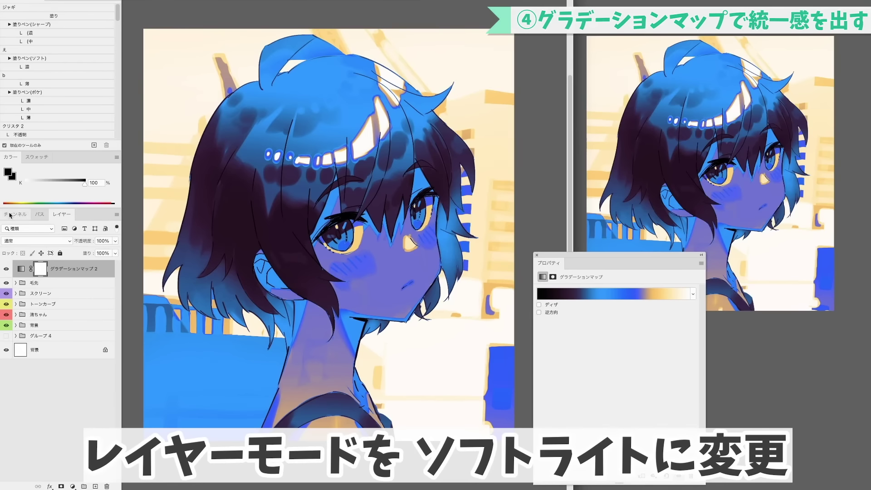
- Set the Gradient Map layer's blend mode to Soft Light (ソフトライト) and its opacity to 51%
{"action": "left_click", "coordinate": [19, 241]}
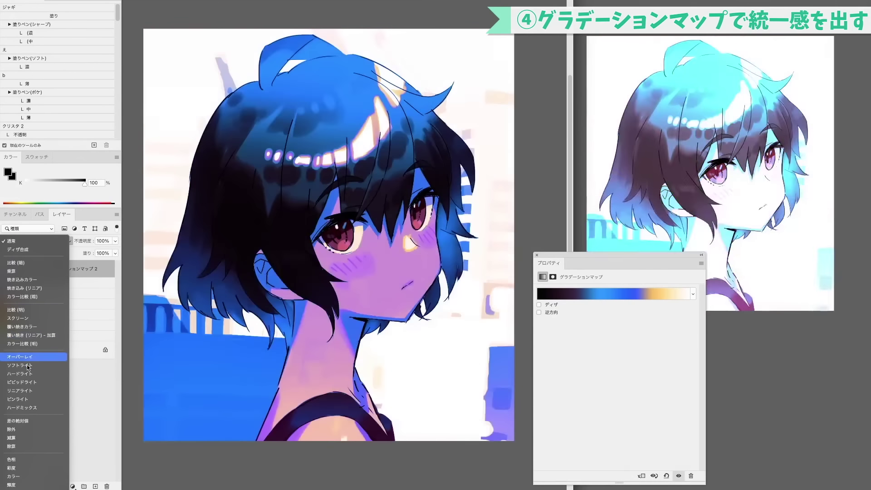
{"action": "left_click", "coordinate": [27, 367]}
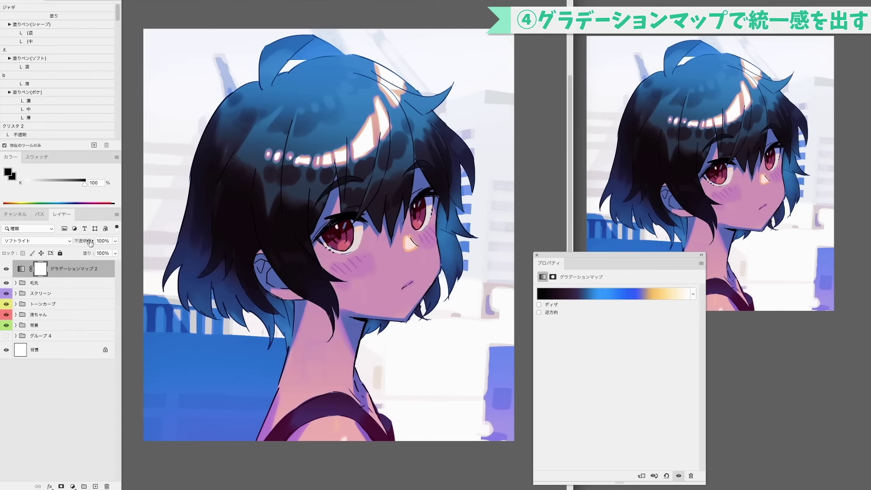
{"action": "left_click_drag", "start_coordinate": [82, 243], "coordinate": [108, 246]}
- Try the Gradient Map layer at 100% opacity and undo the change
{"action": "left_click", "coordinate": [107, 243]}
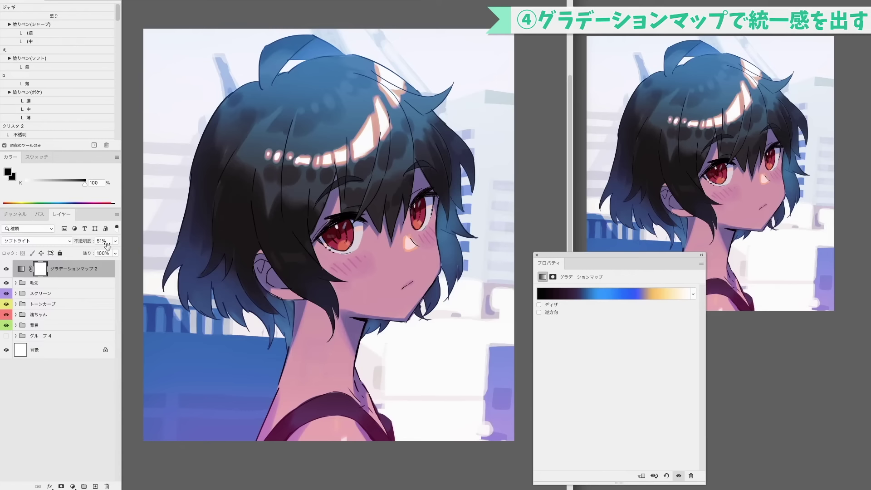
{"action": "type", "text": "100"}
{"action": "key", "text": "Return"}
{"action": "key", "text": "ctrl+z"}
{"action": "key", "text": "ctrl+z"}
{"action": "key", "text": "ctrl+z"}
- Toggle the Gradient Map layer's visibility to compare the illustration's overall colour mood
{"action": "left_click", "coordinate": [6, 269]}
{"action": "left_click", "coordinate": [7, 270]}
{"action": "left_click", "coordinate": [6, 269]}
{"action": "left_click", "coordinate": [6, 269]}
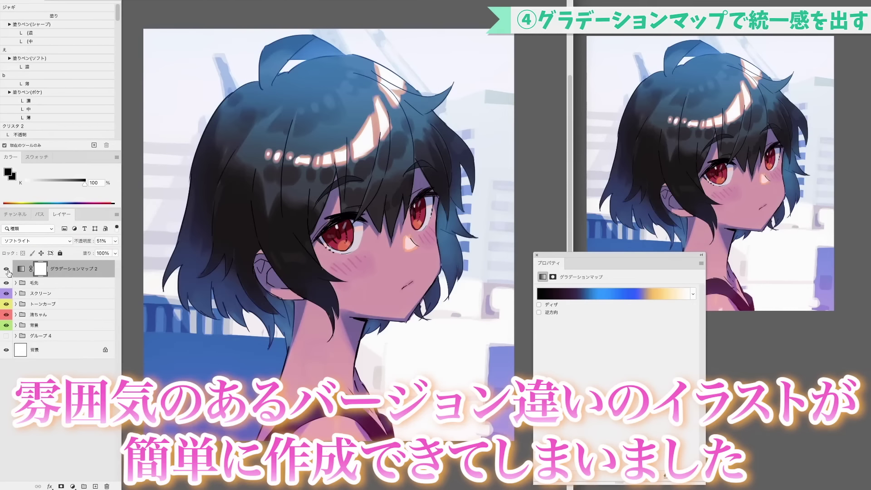